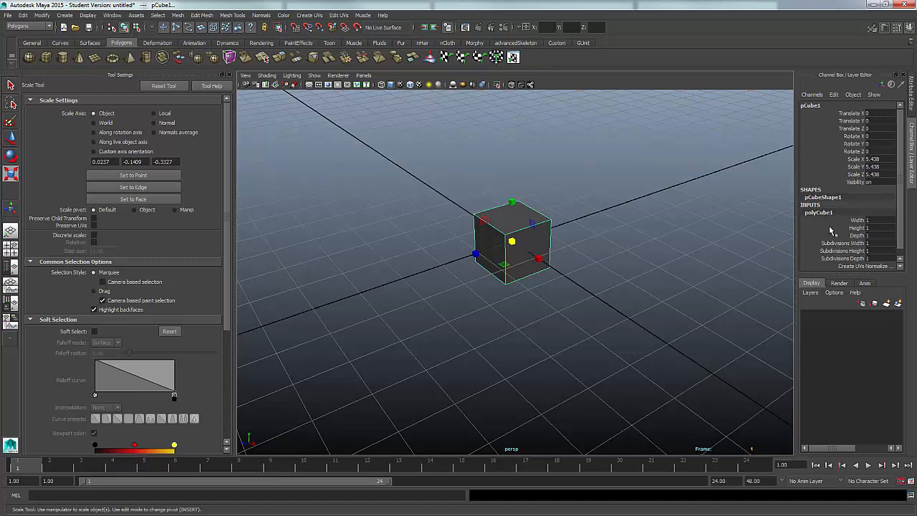
- Stretch the cube into a long block by setting its width to 2.2 and its depth to 6.1
{"action": "left_click", "coordinate": [846, 221]}
{"action": "middle_click_drag", "start_coordinate": [670, 209], "coordinate": [675, 209]}
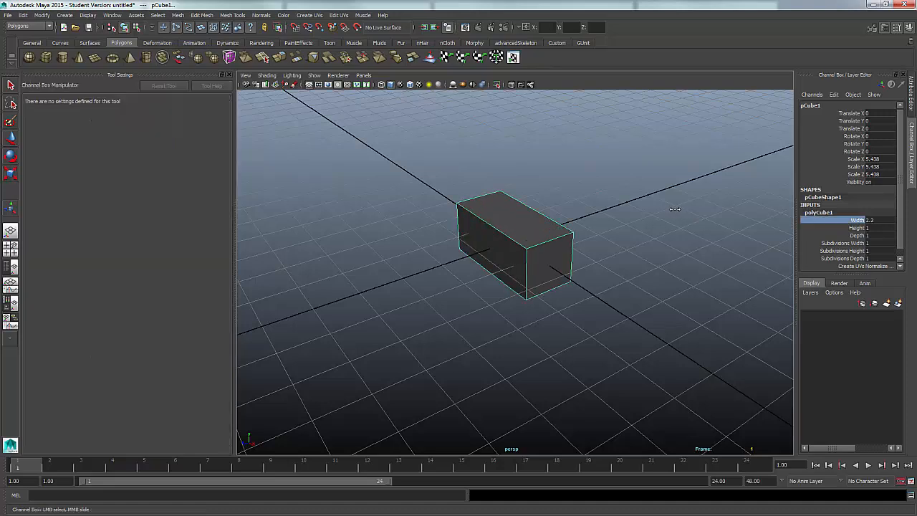
{"action": "left_click", "coordinate": [857, 235]}
{"action": "middle_click_drag", "start_coordinate": [487, 240], "coordinate": [505, 241]}
{"action": "left_click_drag", "start_coordinate": [554, 258], "coordinate": [609, 256], "text": "alt"}
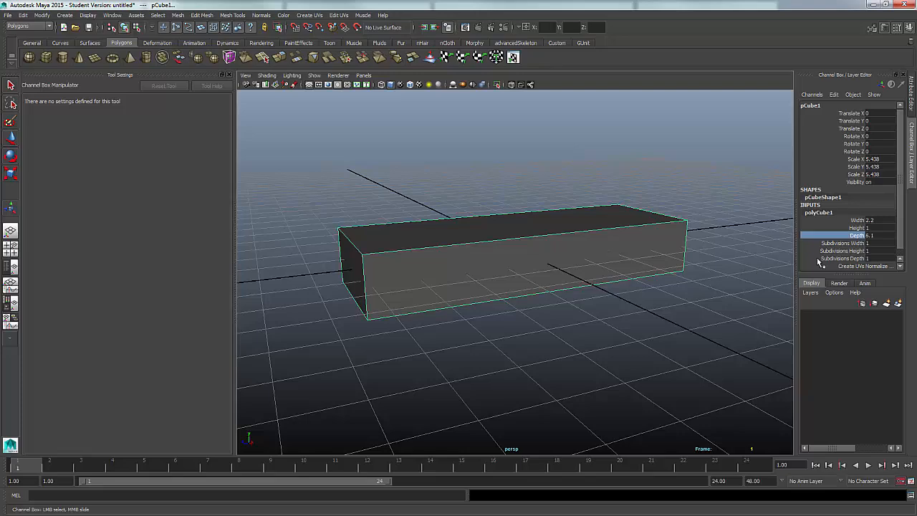
- Set the block's subdivisions to 2 along its width and 4 along its depth
{"action": "left_click", "coordinate": [834, 244]}
{"action": "middle_click_drag", "start_coordinate": [592, 260], "coordinate": [594, 259]}
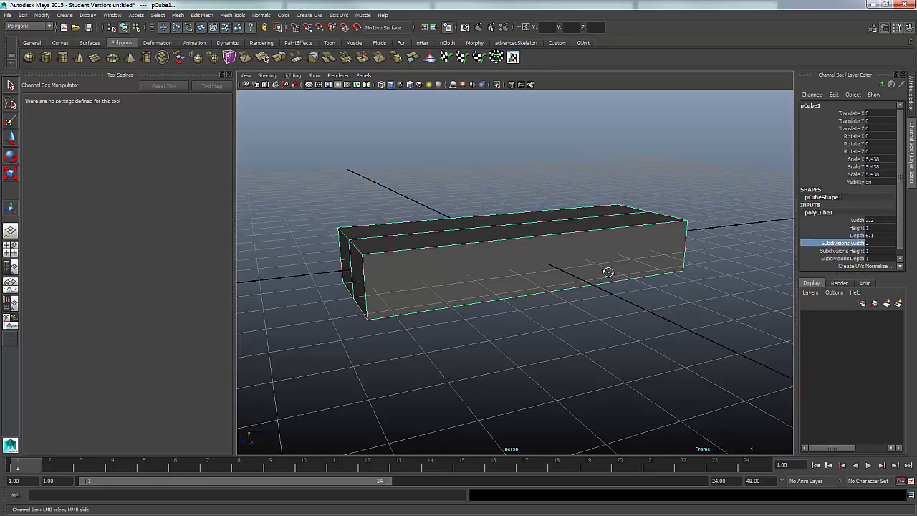
{"action": "left_click_drag", "start_coordinate": [609, 272], "coordinate": [784, 283], "text": "alt"}
{"action": "left_click", "coordinate": [843, 259]}
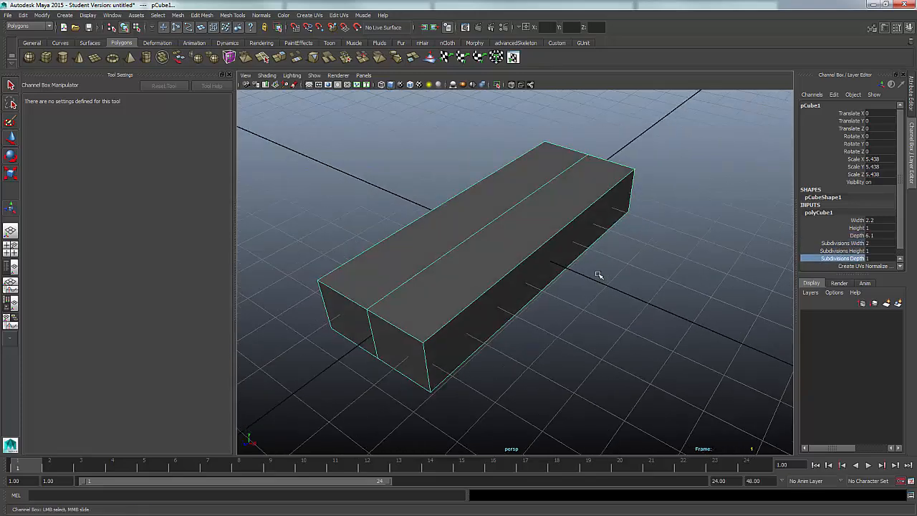
{"action": "middle_click_drag", "start_coordinate": [598, 273], "coordinate": [613, 273]}
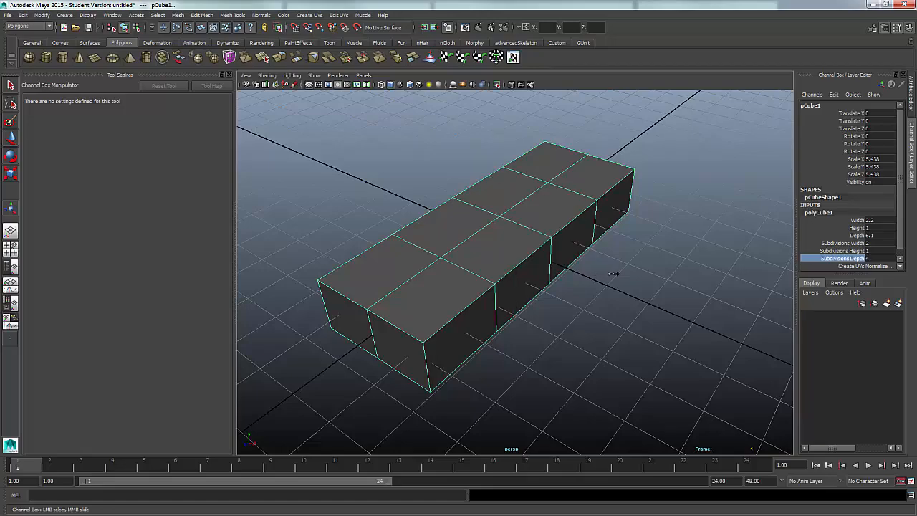
{"action": "left_click_drag", "start_coordinate": [614, 273], "coordinate": [650, 309], "text": "alt"}
- Select the edges at one short end of the block and scale them narrower to taper that end
{"action": "right_click", "coordinate": [649, 308]}
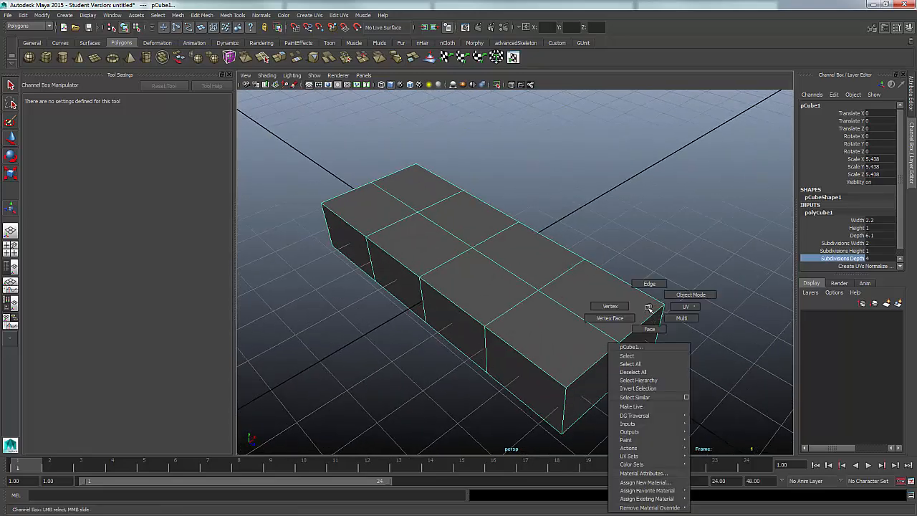
{"action": "left_click", "coordinate": [650, 292]}
{"action": "left_click", "coordinate": [662, 318]}
{"action": "key", "text": "r"}
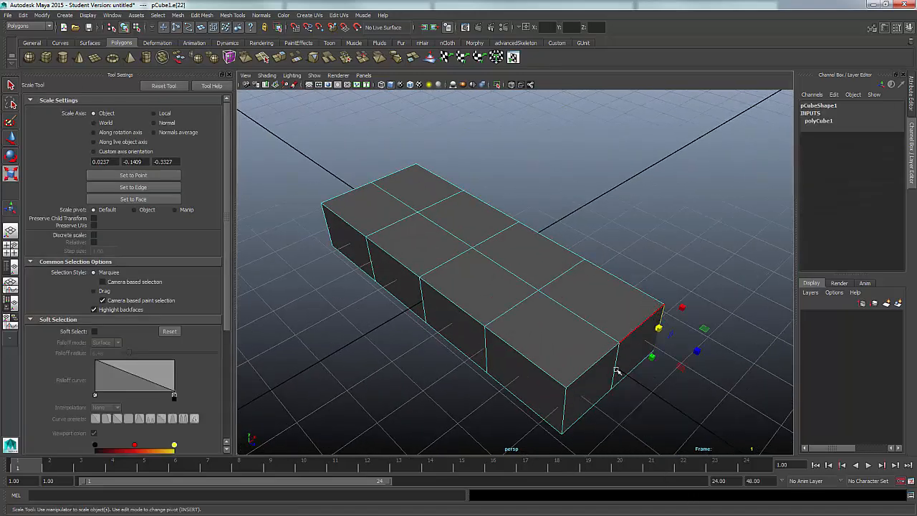
{"action": "left_click_drag", "start_coordinate": [563, 405], "coordinate": [567, 313], "text": "alt"}
{"action": "left_click", "coordinate": [638, 326]}
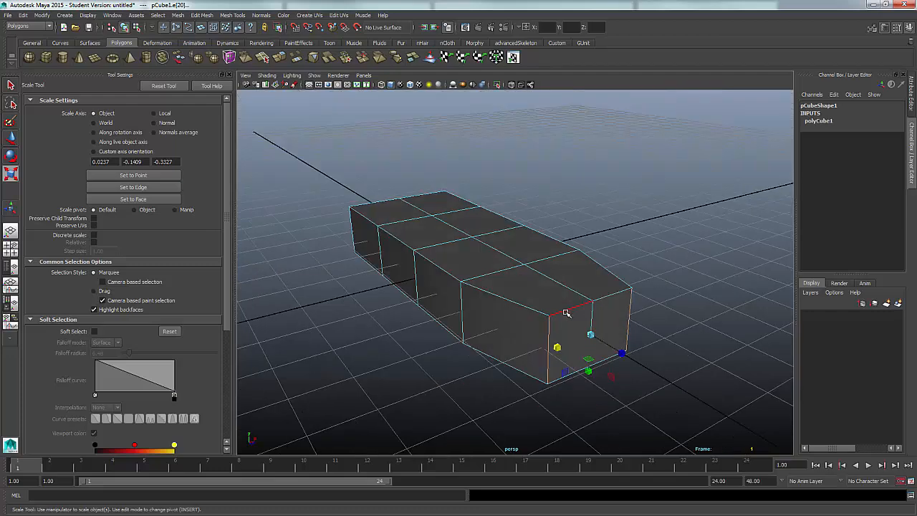
{"action": "left_click", "coordinate": [569, 374]}
{"action": "key", "text": "q"}
{"action": "key", "text": "r"}
{"action": "left_click_drag", "start_coordinate": [594, 333], "coordinate": [591, 335]}
{"action": "key", "text": "ctrl+z"}
- Select the two faces on the tapered end and scale them down vertically to thin that end
{"action": "right_click_drag", "start_coordinate": [615, 309], "coordinate": [614, 328]}
{"action": "left_click", "coordinate": [567, 328]}
{"action": "left_click", "coordinate": [600, 319], "text": "shift"}
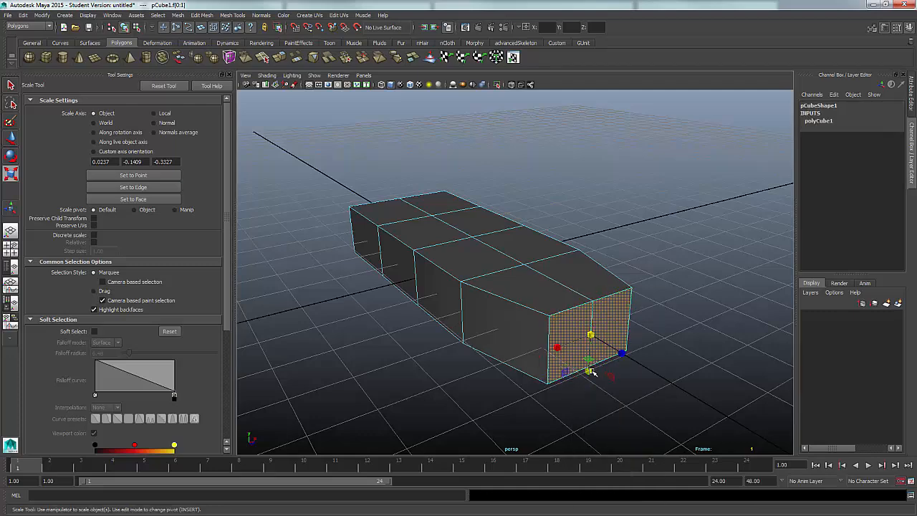
{"action": "left_click_drag", "start_coordinate": [590, 371], "coordinate": [592, 359]}
{"action": "left_click_drag", "start_coordinate": [593, 360], "coordinate": [516, 383], "text": "alt"}
- Select the two middle faces on each long side of the block and scale them slightly outward along the width
{"action": "key", "text": "w"}
{"action": "left_click_drag", "start_coordinate": [455, 315], "coordinate": [424, 260], "text": "alt"}
{"action": "left_click", "coordinate": [442, 331]}
{"action": "left_click", "coordinate": [423, 300], "text": "shift"}
{"action": "left_click", "coordinate": [524, 281]}
{"action": "left_click", "coordinate": [557, 250], "text": "shift"}
{"action": "left_click_drag", "start_coordinate": [561, 252], "coordinate": [580, 280], "text": "alt"}
{"action": "key", "text": "r"}
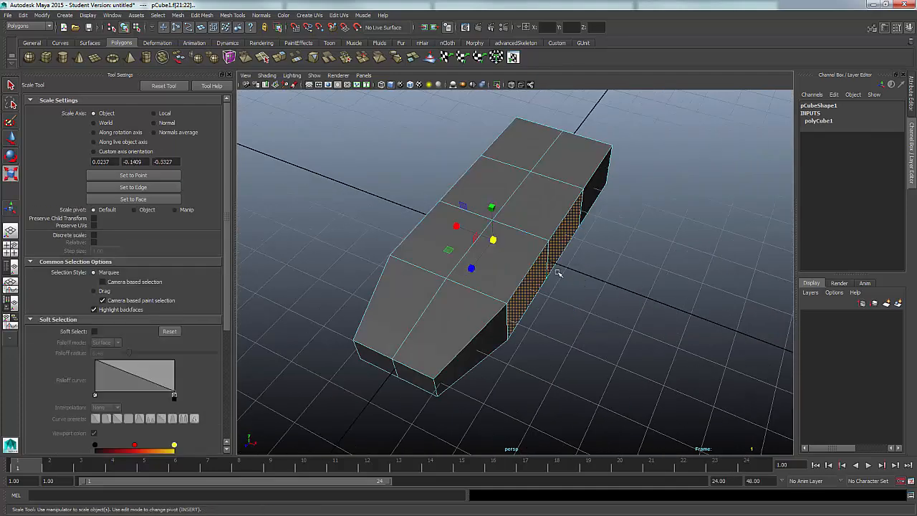
{"action": "left_click_drag", "start_coordinate": [457, 226], "coordinate": [450, 224]}
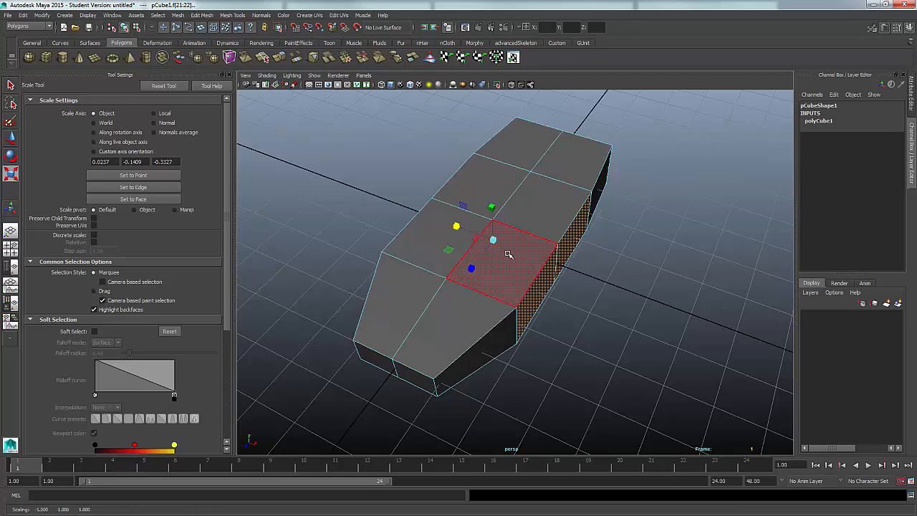
{"action": "left_click_drag", "start_coordinate": [509, 254], "coordinate": [513, 244], "text": "alt"}
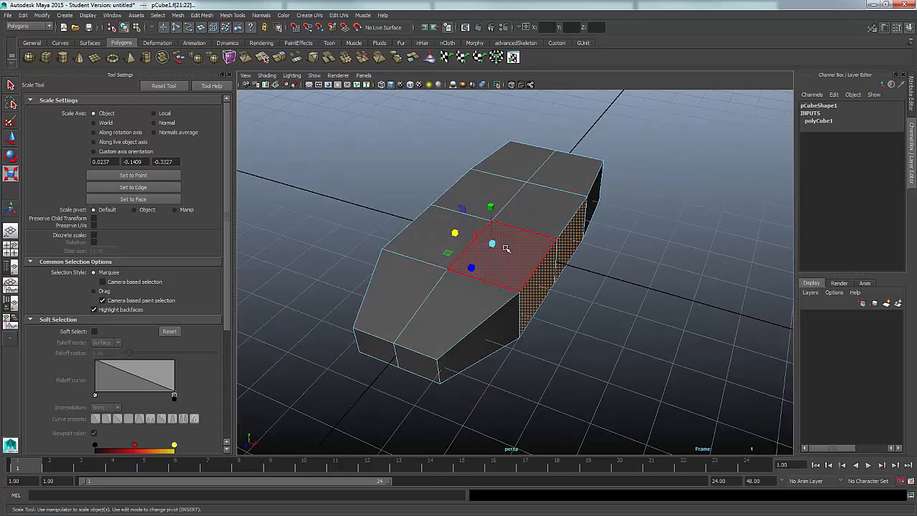
- Delete the two faces at the untapered end of the block and display the mesh in smooth preview
{"action": "key", "text": "3"}
{"action": "left_click_drag", "start_coordinate": [651, 287], "coordinate": [610, 321], "text": "alt"}
{"action": "key", "text": "1"}
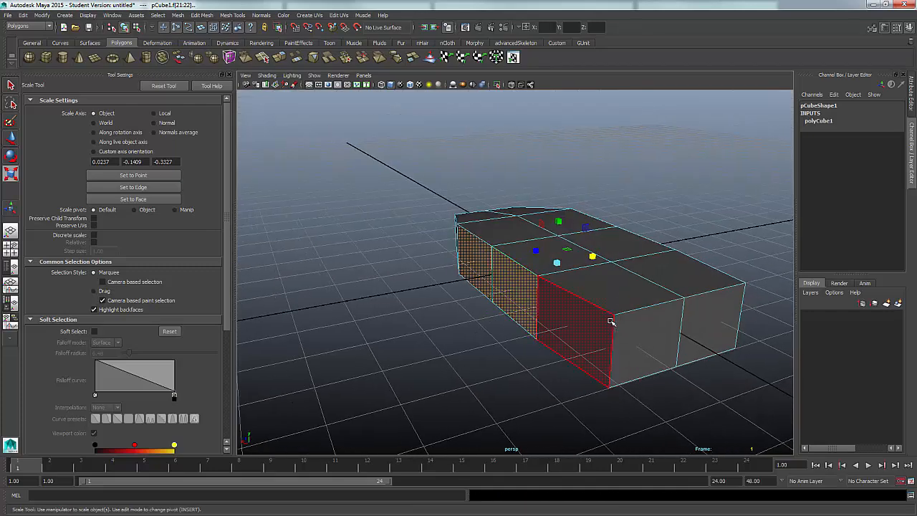
{"action": "left_click", "coordinate": [647, 333]}
{"action": "left_click", "coordinate": [715, 315], "text": "shift"}
{"action": "left_click_drag", "start_coordinate": [714, 315], "coordinate": [693, 296], "text": "alt"}
{"action": "left_click", "coordinate": [668, 339]}
{"action": "key", "text": "3"}
{"action": "middle_click_drag", "start_coordinate": [693, 295], "coordinate": [587, 344], "text": "alt"}
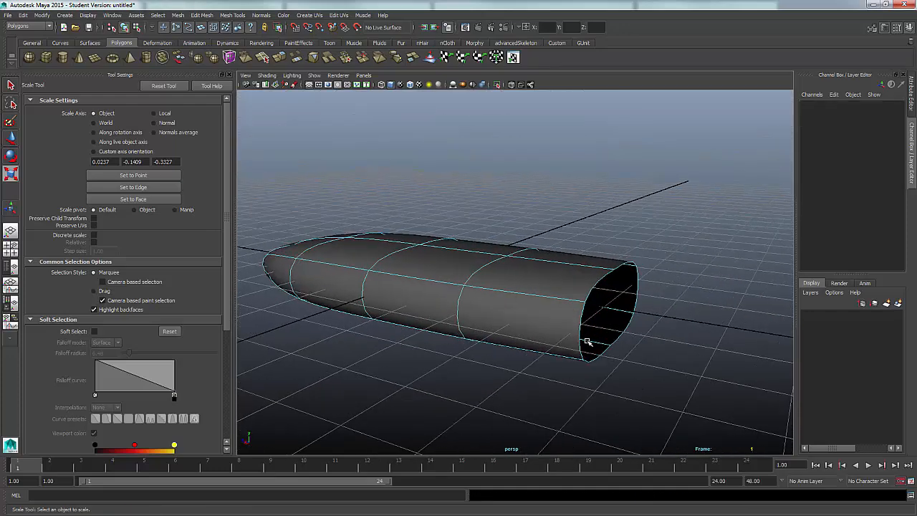
{"action": "left_click_drag", "start_coordinate": [587, 343], "coordinate": [597, 335], "text": "alt"}
{"action": "right_click_drag", "start_coordinate": [601, 282], "coordinate": [602, 259]}
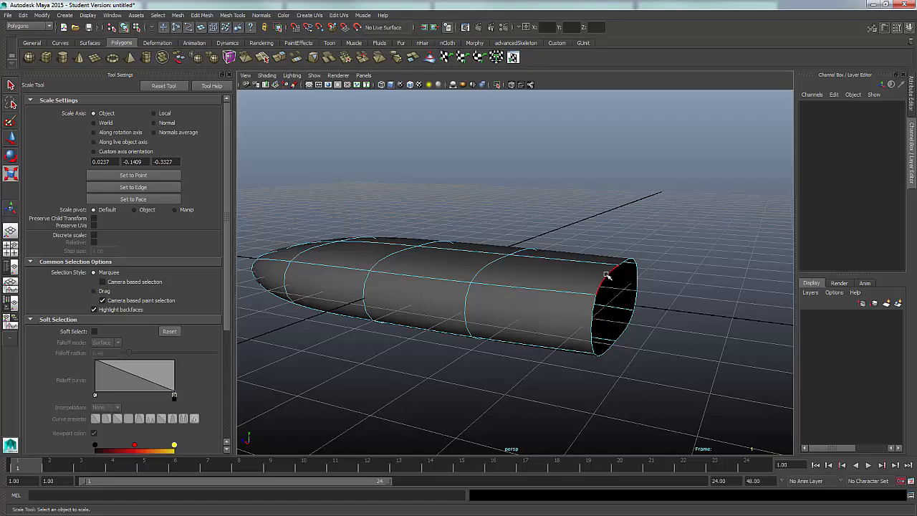
{"action": "left_click", "coordinate": [606, 275]}
{"action": "left_click_drag", "start_coordinate": [620, 305], "coordinate": [645, 369]}
{"action": "right_click_drag", "start_coordinate": [645, 369], "coordinate": [502, 353], "text": "alt"}
{"action": "left_click_drag", "start_coordinate": [501, 352], "coordinate": [461, 309], "text": "alt"}
{"action": "middle_click_drag", "start_coordinate": [461, 309], "coordinate": [483, 377], "text": "alt"}
{"action": "right_click_drag", "start_coordinate": [483, 377], "coordinate": [502, 359], "text": "alt"}
{"action": "middle_click_drag", "start_coordinate": [502, 358], "coordinate": [517, 331], "text": "alt"}
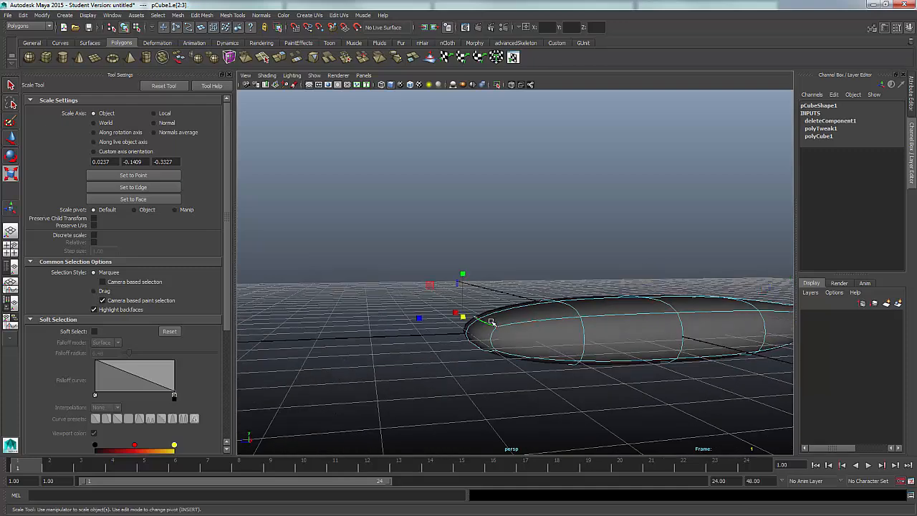
{"action": "left_click_drag", "start_coordinate": [491, 322], "coordinate": [539, 349], "text": "alt"}
- Select the two faces at the closed tapered end and enable soft selection with a falloff radius of about 17.89
{"action": "right_click_drag", "start_coordinate": [551, 306], "coordinate": [549, 335]}
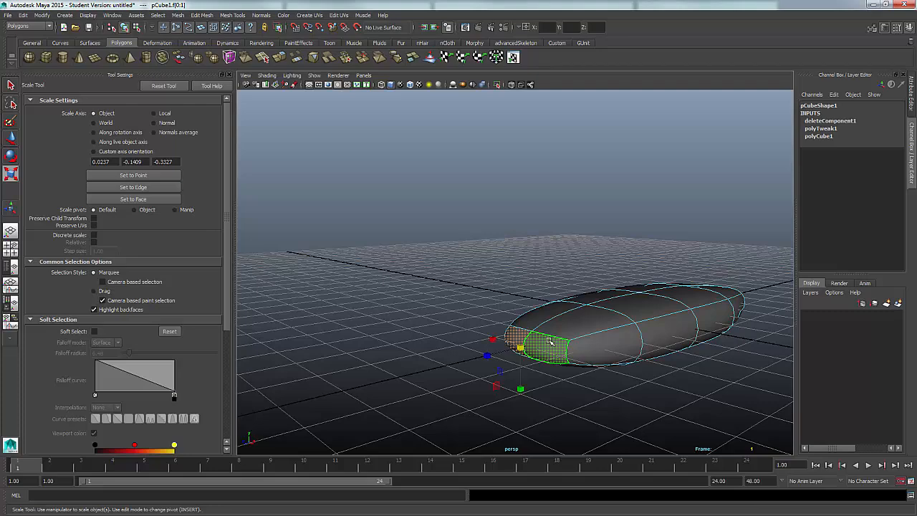
{"action": "key", "text": "b"}
{"action": "middle_click_drag", "start_coordinate": [549, 342], "coordinate": [648, 334]}
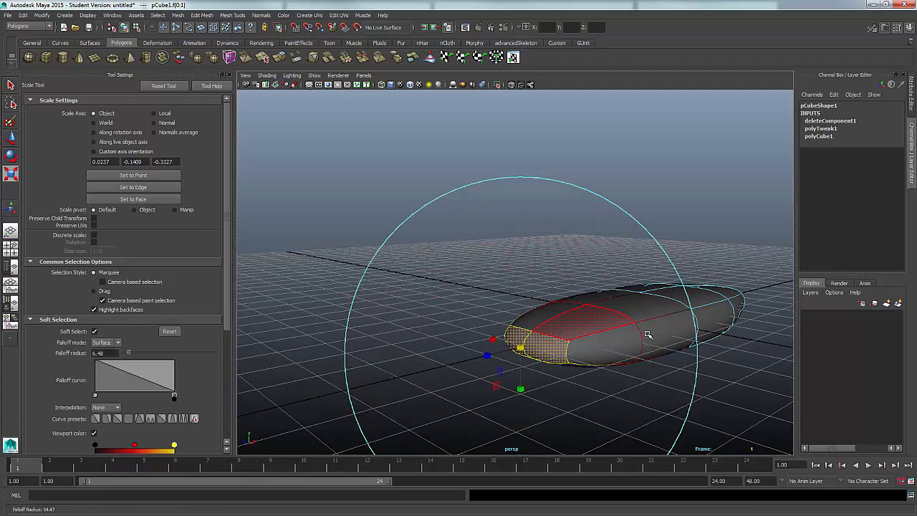
{"action": "left_click_drag", "start_coordinate": [648, 335], "coordinate": [513, 339]}
- Reposition the closed-end faces with the soft falloff to bend the front of the shape
{"action": "key", "text": "w"}
{"action": "left_click_drag", "start_coordinate": [454, 303], "coordinate": [588, 295]}
{"action": "key", "text": "e"}
{"action": "key", "text": "w"}
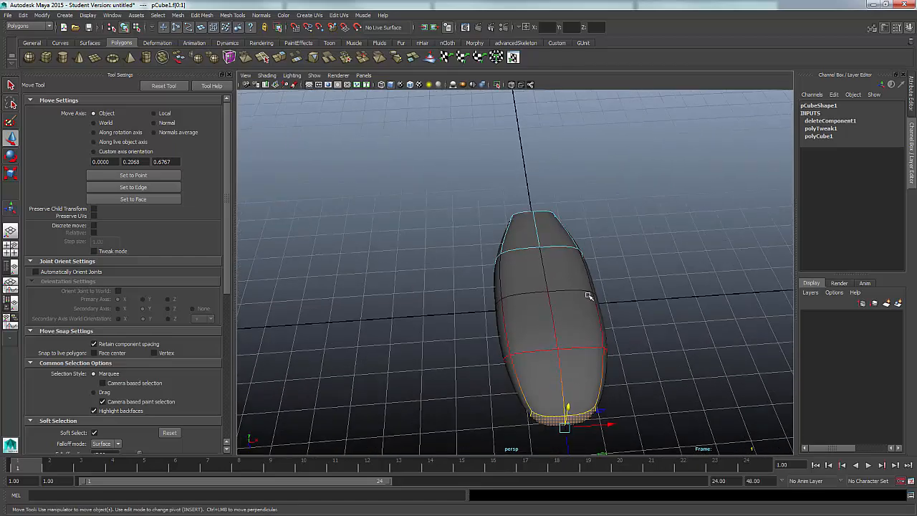
- Select the two adjacent top faces behind the middle of the body and raise them with the soft falloff
{"action": "left_click", "coordinate": [533, 262]}
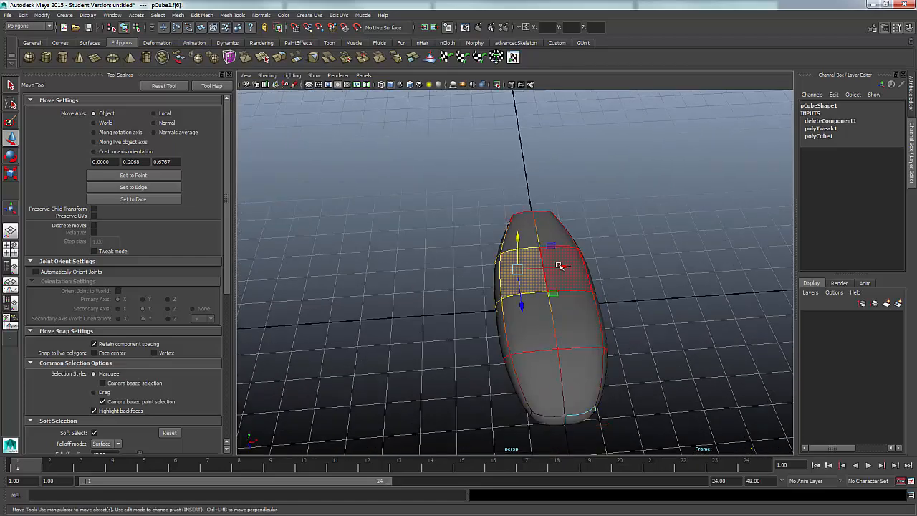
{"action": "left_click", "coordinate": [571, 258], "text": "shift"}
{"action": "left_click_drag", "start_coordinate": [571, 258], "coordinate": [684, 275], "text": "alt"}
{"action": "key", "text": "r"}
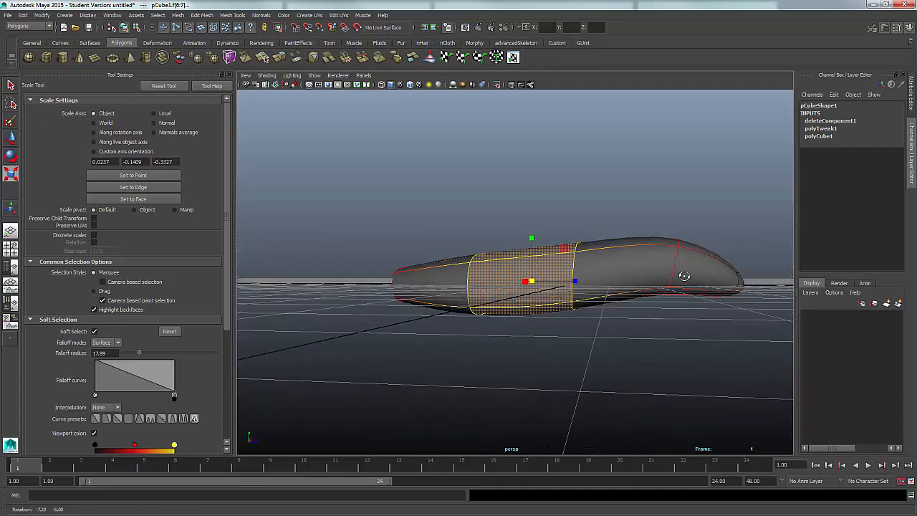
{"action": "key", "text": "w"}
{"action": "left_click_drag", "start_coordinate": [532, 234], "coordinate": [532, 216]}
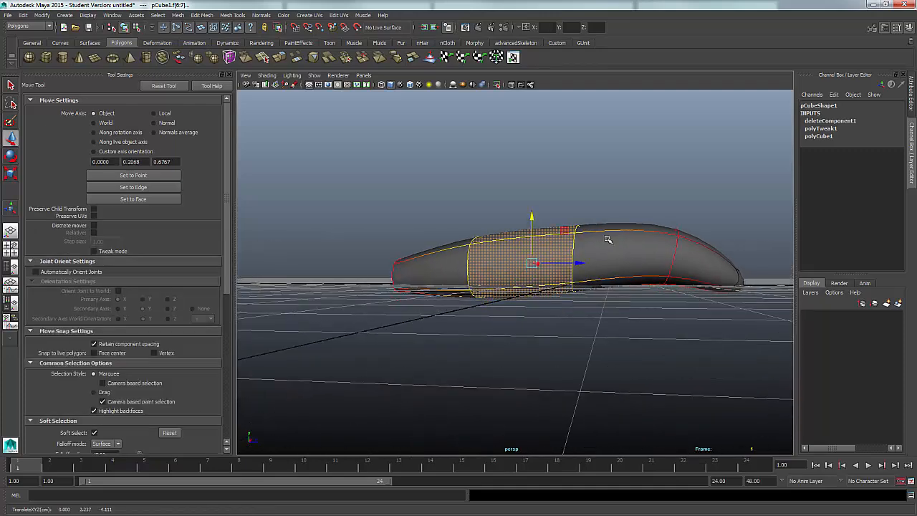
- Select the edges along the top centreline at the closed half and turn off soft selection
{"action": "left_click_drag", "start_coordinate": [698, 279], "coordinate": [606, 321], "text": "alt"}
{"action": "right_click_drag", "start_coordinate": [606, 322], "coordinate": [645, 298]}
{"action": "left_click_drag", "start_coordinate": [645, 297], "coordinate": [588, 323], "text": "alt"}
{"action": "left_click", "coordinate": [699, 315]}
{"action": "left_click_drag", "start_coordinate": [699, 316], "coordinate": [542, 280], "text": "alt"}
{"action": "left_click", "coordinate": [511, 260]}
{"action": "right_click_drag", "start_coordinate": [543, 280], "coordinate": [542, 256]}
{"action": "left_click", "coordinate": [420, 295]}
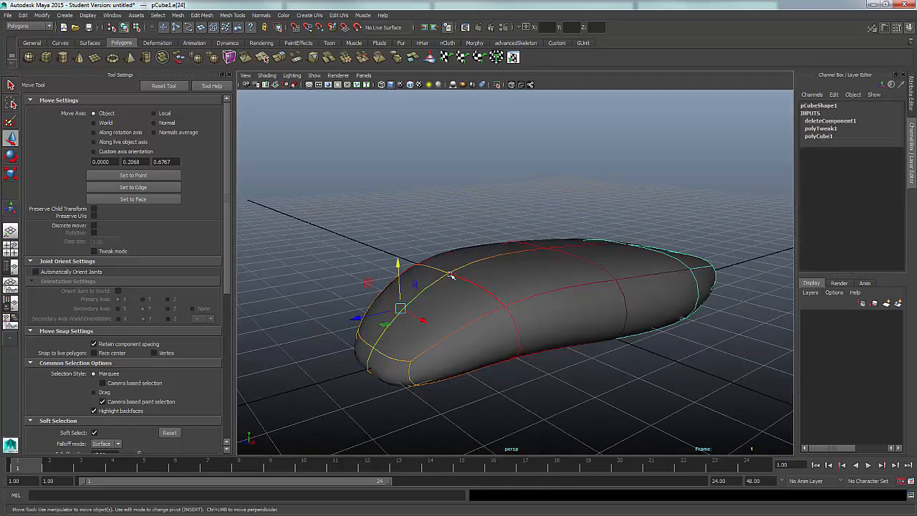
{"action": "key", "text": "b"}
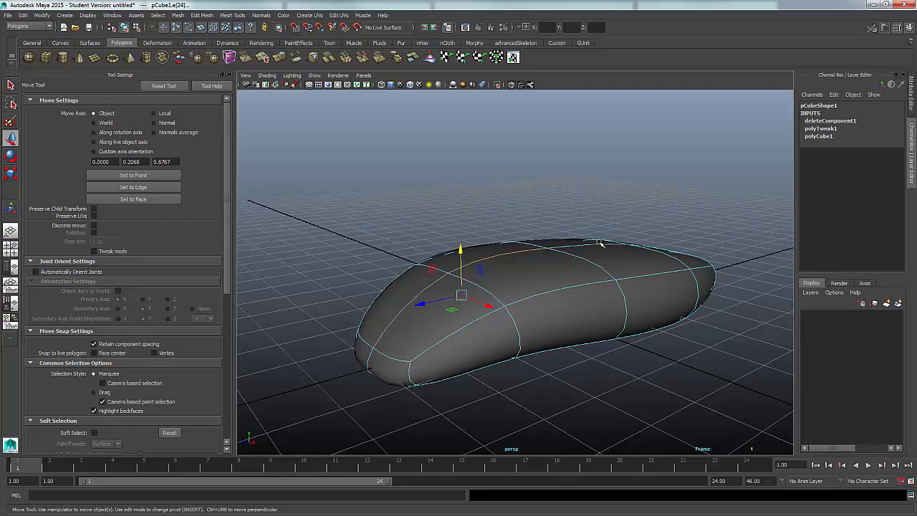
{"action": "left_click_drag", "start_coordinate": [596, 245], "coordinate": [579, 275], "text": "alt"}
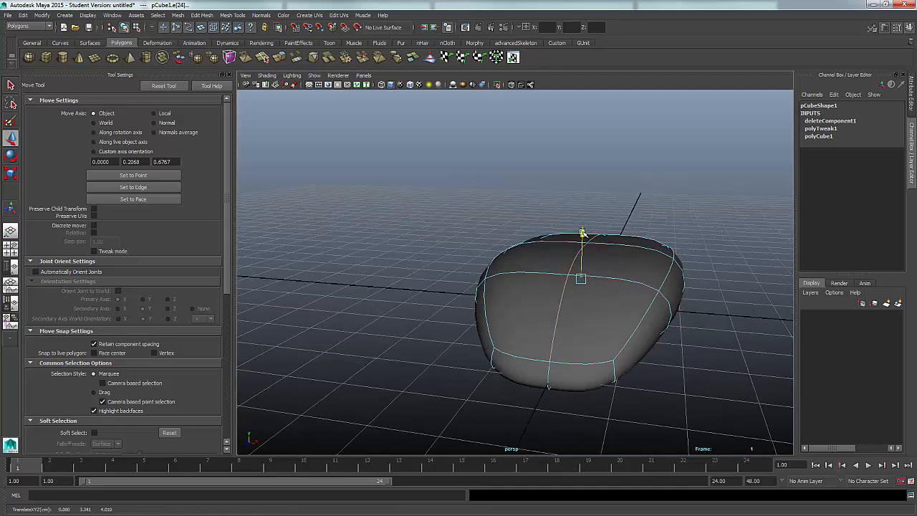
- Lower the top centreline edges to form a shallow dip, return to object mode and deselect the mesh
{"action": "key", "text": "r"}
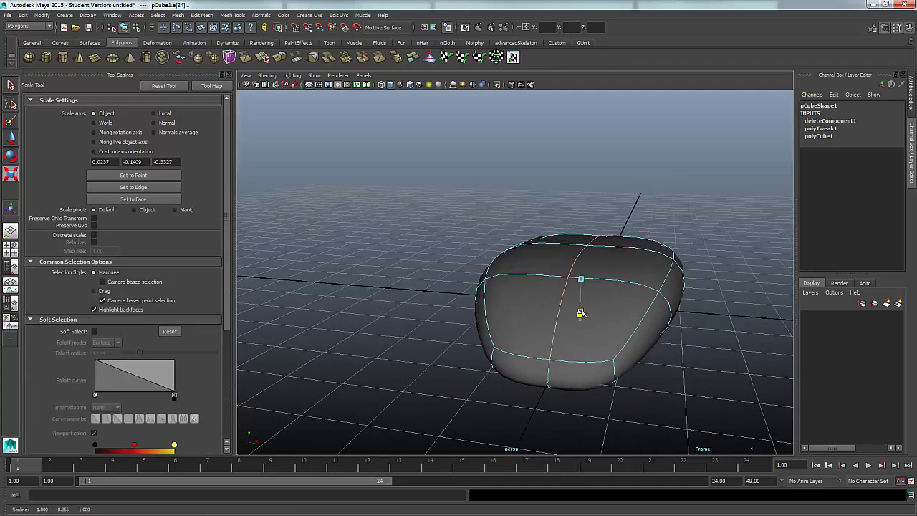
{"action": "key", "text": "w"}
{"action": "left_click", "coordinate": [582, 238]}
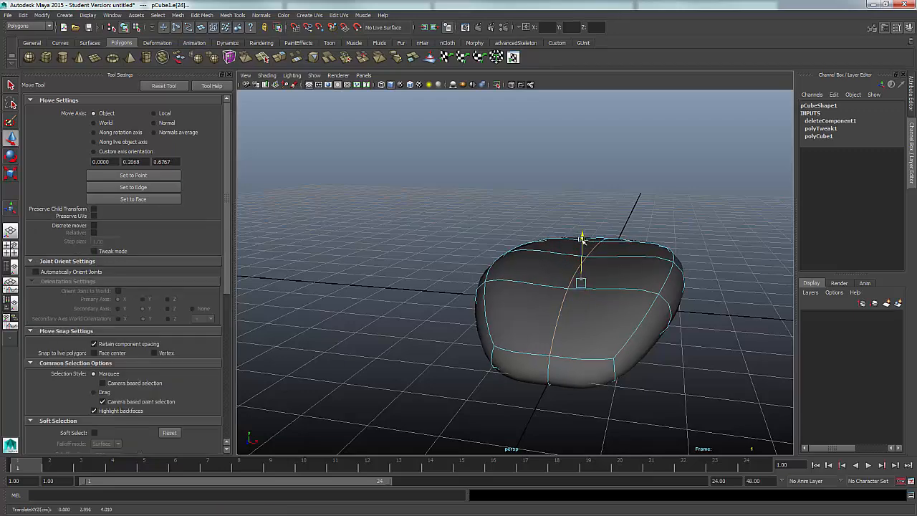
{"action": "left_click_drag", "start_coordinate": [582, 244], "coordinate": [582, 246]}
{"action": "left_click_drag", "start_coordinate": [579, 266], "coordinate": [526, 315], "text": "alt"}
{"action": "right_click_drag", "start_coordinate": [555, 316], "coordinate": [596, 296]}
{"action": "left_click", "coordinate": [479, 224]}
{"action": "scroll", "coordinate": [489, 303], "scroll_direction": "down", "scroll_amount": 3}
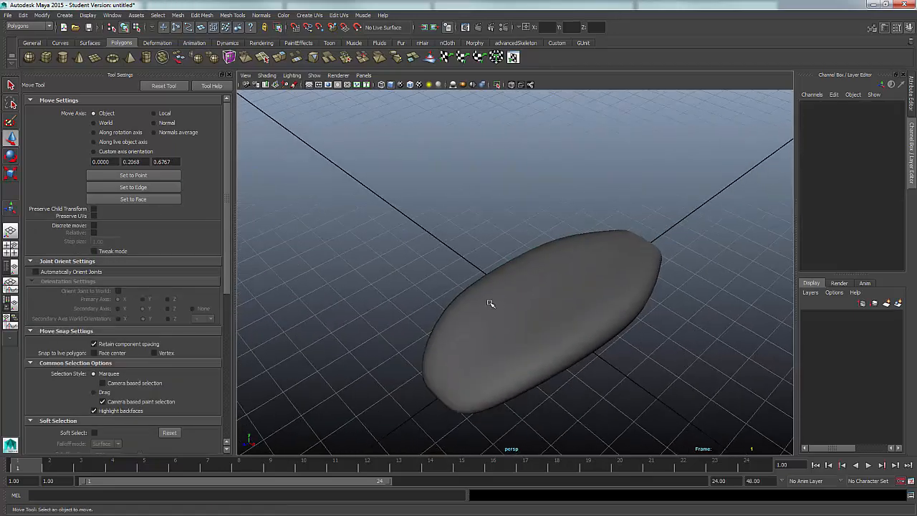
- Examine the smoothed mesh from the front, side and above to check its dip and overall outline
{"action": "left_click_drag", "start_coordinate": [491, 312], "coordinate": [578, 258], "text": "alt"}
{"action": "right_click_drag", "start_coordinate": [578, 260], "coordinate": [647, 327], "text": "alt"}
{"action": "left_click", "coordinate": [573, 315]}
{"action": "left_click_drag", "start_coordinate": [518, 308], "coordinate": [618, 312], "text": "alt"}
{"action": "middle_click_drag", "start_coordinate": [558, 318], "coordinate": [522, 307], "text": "alt"}
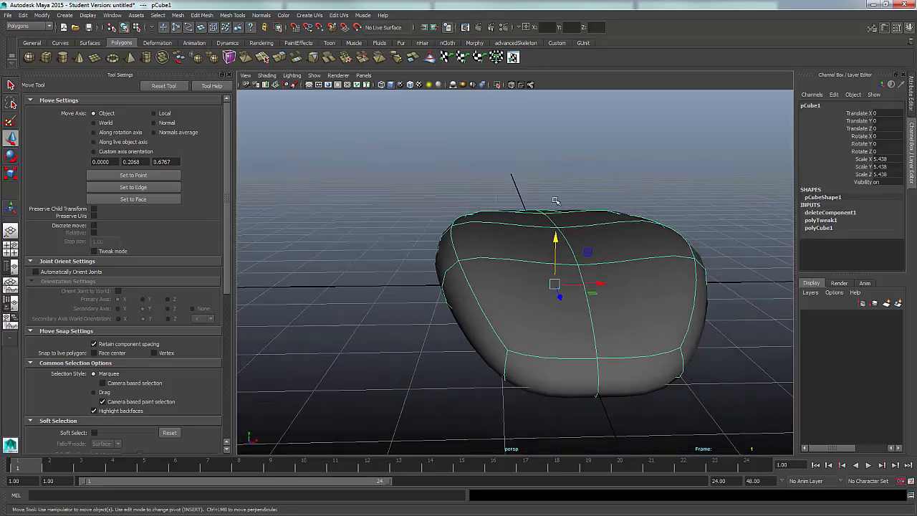
{"action": "left_click_drag", "start_coordinate": [610, 332], "coordinate": [585, 341], "text": "alt"}
{"action": "right_click_drag", "start_coordinate": [585, 342], "coordinate": [503, 348], "text": "alt"}
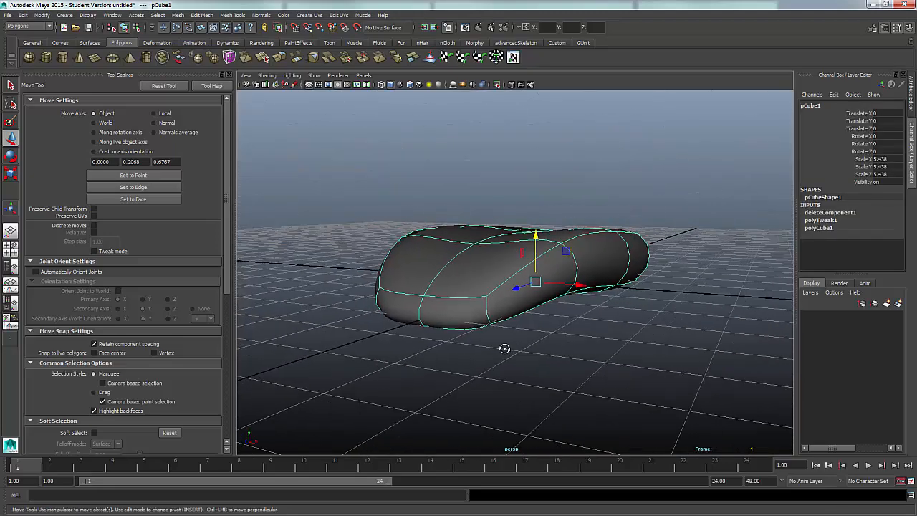
{"action": "left_click", "coordinate": [509, 344]}
{"action": "mouse_move", "coordinate": [504, 348]}
{"action": "left_mouse_down", "text": "alt"}
{"action": "mouse_move", "coordinate": [403, 348]}
{"action": "mouse_move", "coordinate": [406, 322]}
{"action": "mouse_move", "coordinate": [425, 373]}
{"action": "mouse_move", "coordinate": [495, 340]}
{"action": "left_mouse_up", "text": "alt"}
{"action": "left_click", "coordinate": [610, 331]}
{"action": "middle_click_drag", "start_coordinate": [612, 332], "coordinate": [536, 352], "text": "alt"}
{"action": "left_click_drag", "start_coordinate": [537, 351], "coordinate": [584, 376], "text": "alt"}
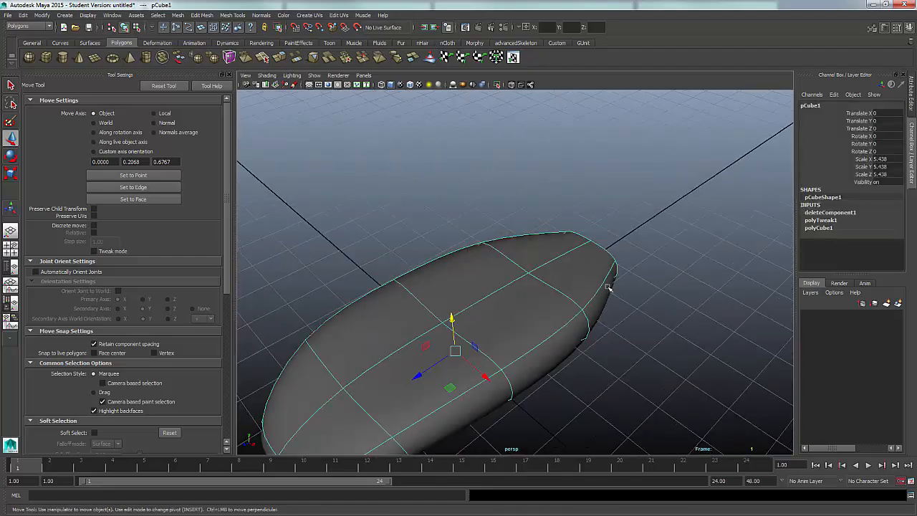
- Select the border edges around the open end and scale them up to widen the opening
{"action": "right_click", "coordinate": [601, 259]}
{"action": "left_click", "coordinate": [603, 241]}
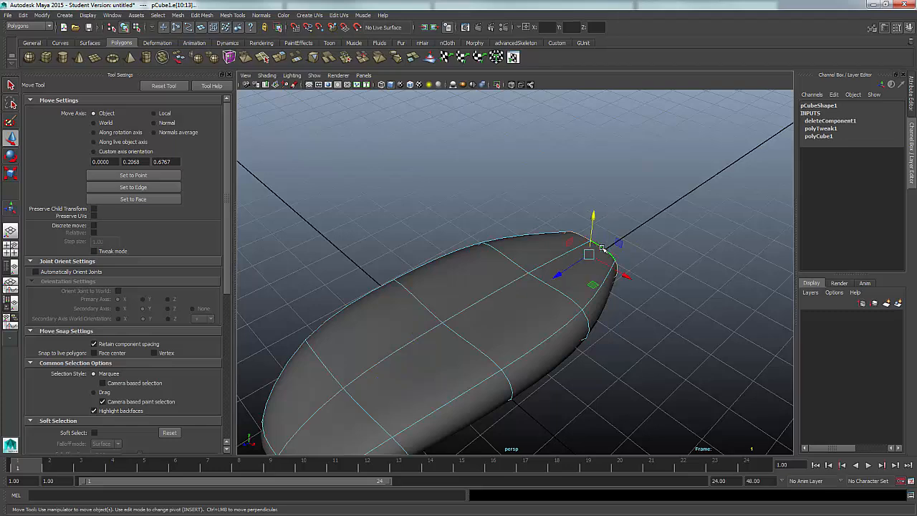
{"action": "key", "text": "r"}
- Reposition the open end's border edges vertically and lengthwise, and undo the last downward move
{"action": "key", "text": "e"}
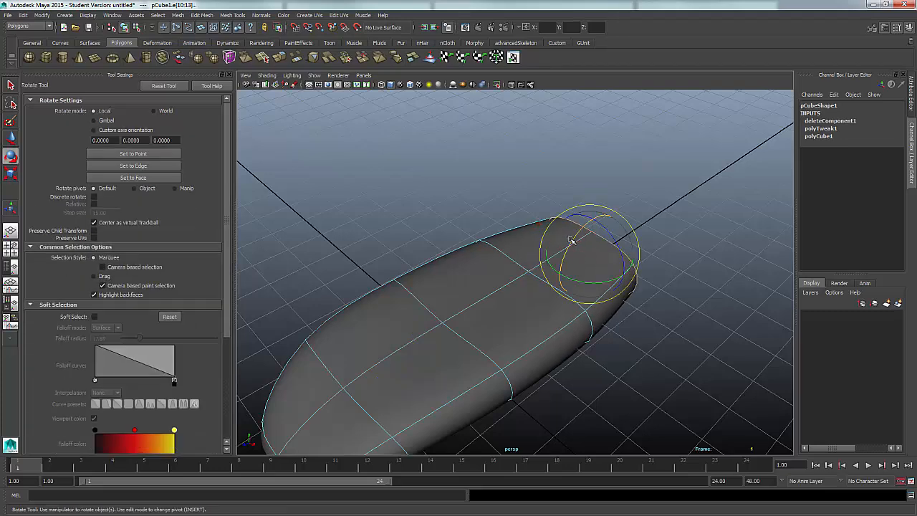
{"action": "left_click_drag", "start_coordinate": [600, 232], "coordinate": [542, 272], "text": "alt"}
{"action": "key", "text": "w"}
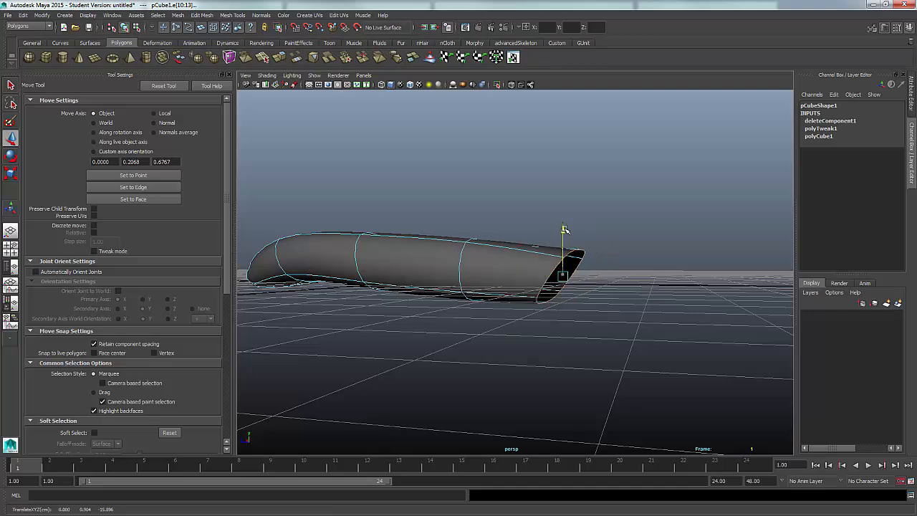
{"action": "left_click_drag", "start_coordinate": [571, 250], "coordinate": [573, 293], "text": "alt"}
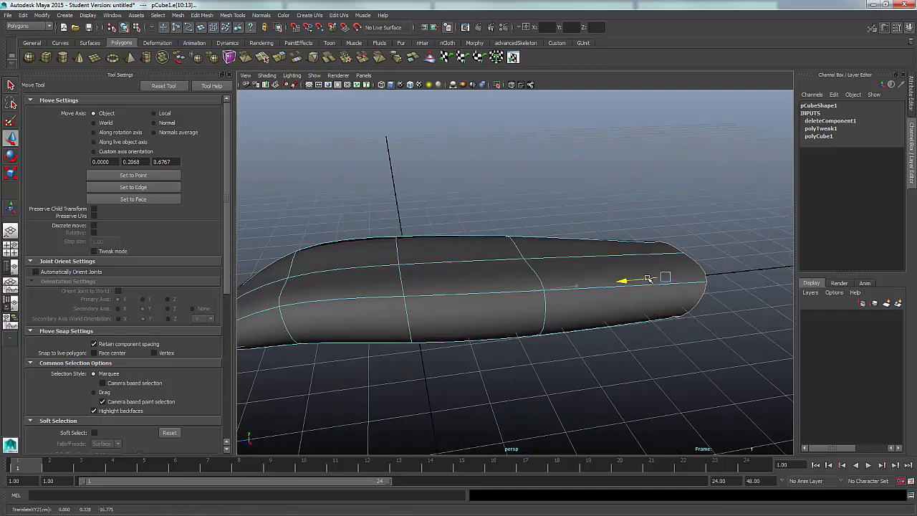
{"action": "left_click_drag", "start_coordinate": [686, 227], "coordinate": [686, 236]}
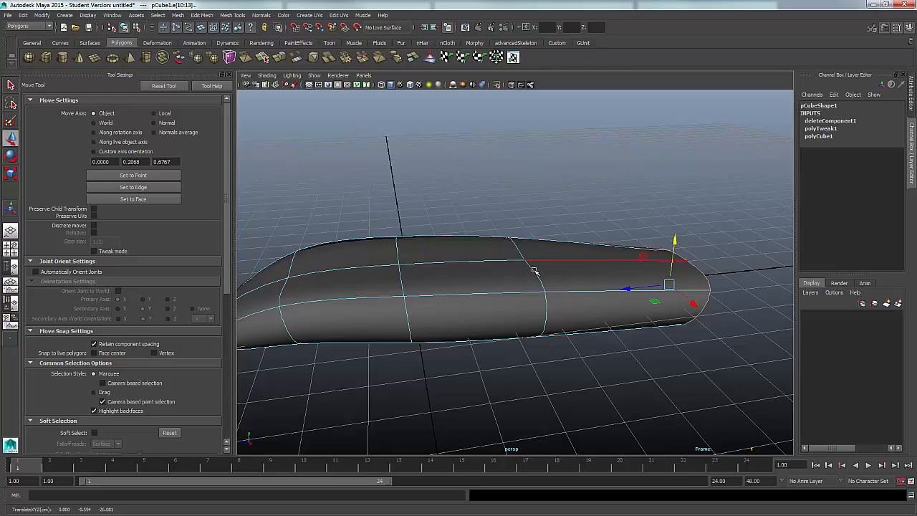
{"action": "left_click_drag", "start_coordinate": [534, 271], "coordinate": [334, 254], "text": "alt"}
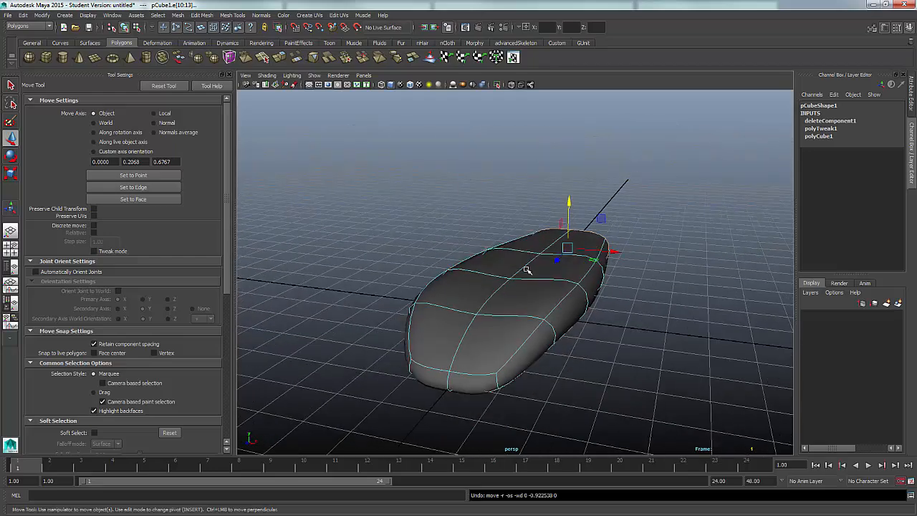
- Insert two lengthwise edge loops close to the top centreline, one on each side, and leave the Insert Edge Loop tool
{"action": "left_click_drag", "start_coordinate": [527, 269], "coordinate": [420, 200], "text": "alt"}
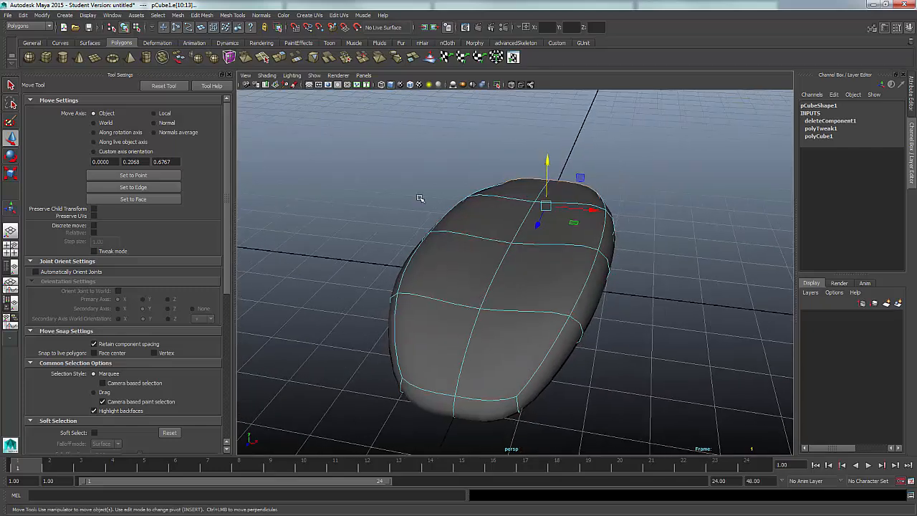
{"action": "left_click", "coordinate": [203, 15]}
{"action": "left_click", "coordinate": [247, 119]}
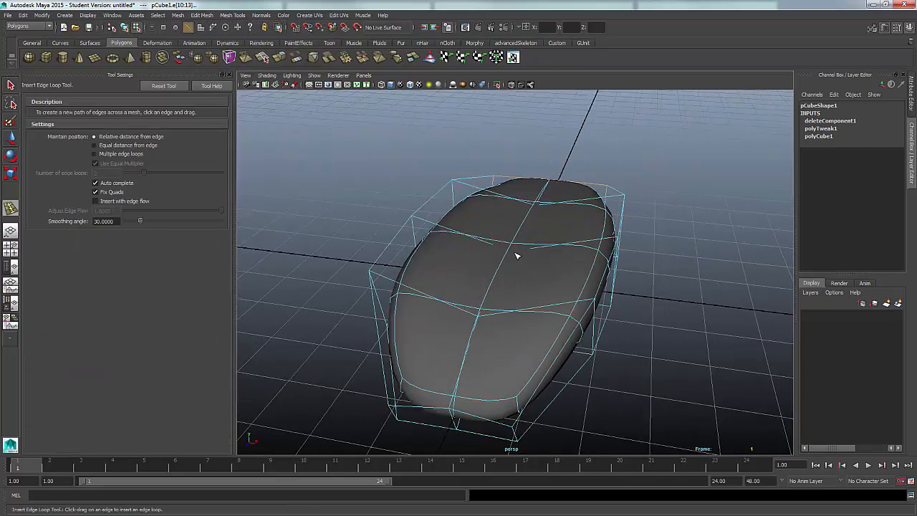
{"action": "left_click_drag", "start_coordinate": [516, 256], "coordinate": [490, 301], "text": "alt"}
{"action": "left_click", "coordinate": [10, 85]}
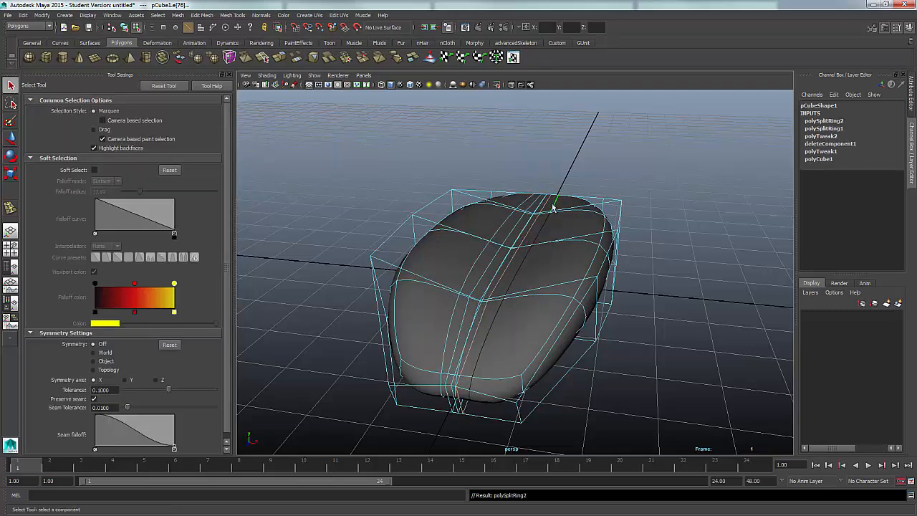
- Return to object mode, select the mesh and compare its unsmoothed and smooth-preview display, leaving the preview on
{"action": "right_click_drag", "start_coordinate": [553, 207], "coordinate": [559, 219]}
{"action": "left_click_drag", "start_coordinate": [569, 215], "coordinate": [529, 232], "text": "alt"}
{"action": "left_click", "coordinate": [573, 205]}
{"action": "key", "text": "1"}
{"action": "key", "text": "3"}
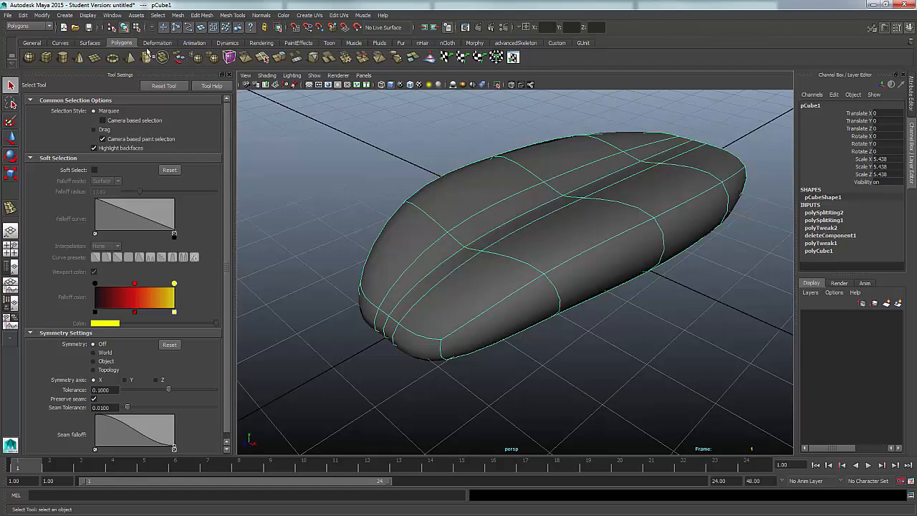
- Apply Smooth to the whole mesh to subdivide it and reselect it as an object
{"action": "left_click", "coordinate": [178, 15]}
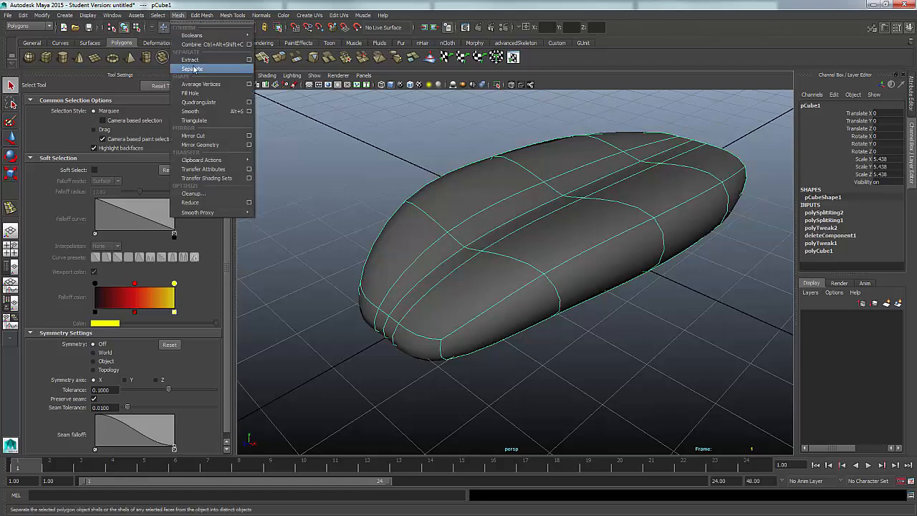
{"action": "left_click", "coordinate": [191, 111]}
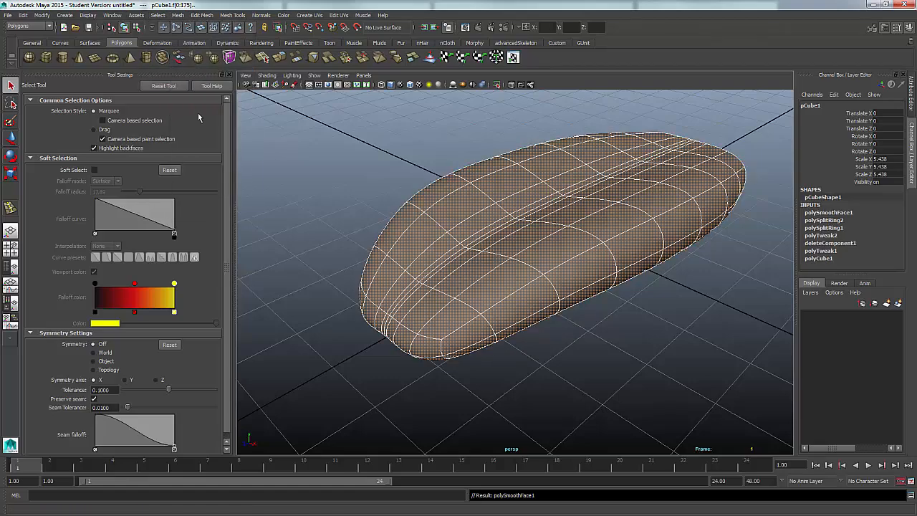
{"action": "left_click", "coordinate": [365, 184]}
{"action": "left_click_drag", "start_coordinate": [365, 184], "coordinate": [481, 188], "text": "alt"}
{"action": "left_click", "coordinate": [474, 201]}
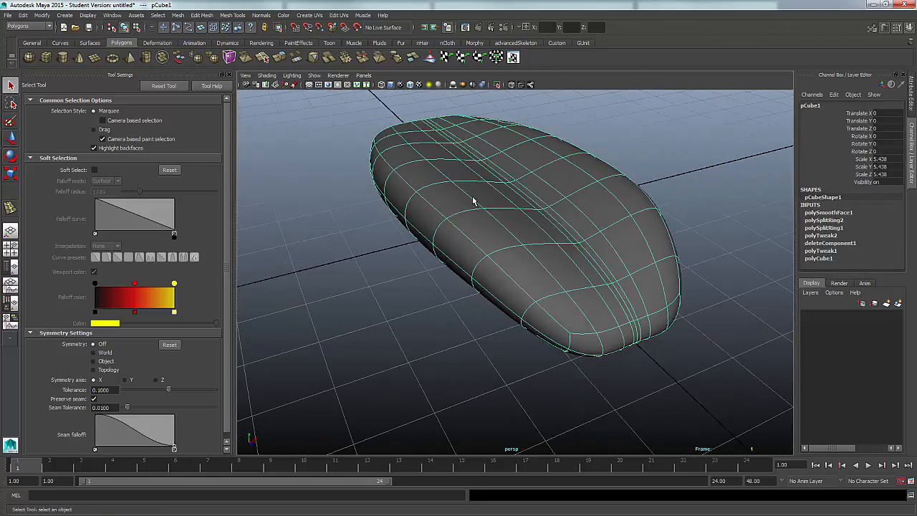
- Examine the subdivided mesh from several angles, comparing its unsmoothed display with the smooth preview
{"action": "left_click", "coordinate": [678, 154]}
{"action": "left_click_drag", "start_coordinate": [677, 154], "coordinate": [576, 187], "text": "alt"}
{"action": "left_click", "coordinate": [575, 188]}
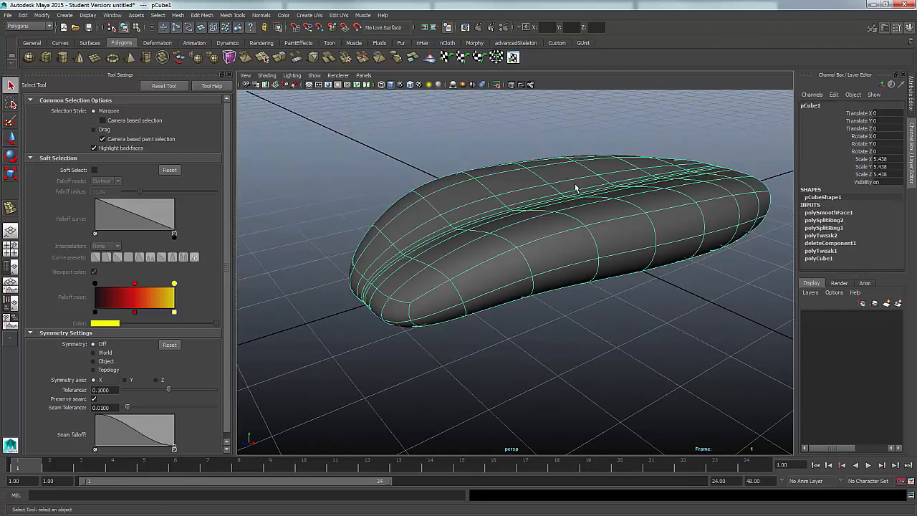
{"action": "key", "text": "1"}
{"action": "scroll", "coordinate": [557, 188], "scroll_direction": "up", "scroll_amount": 2}
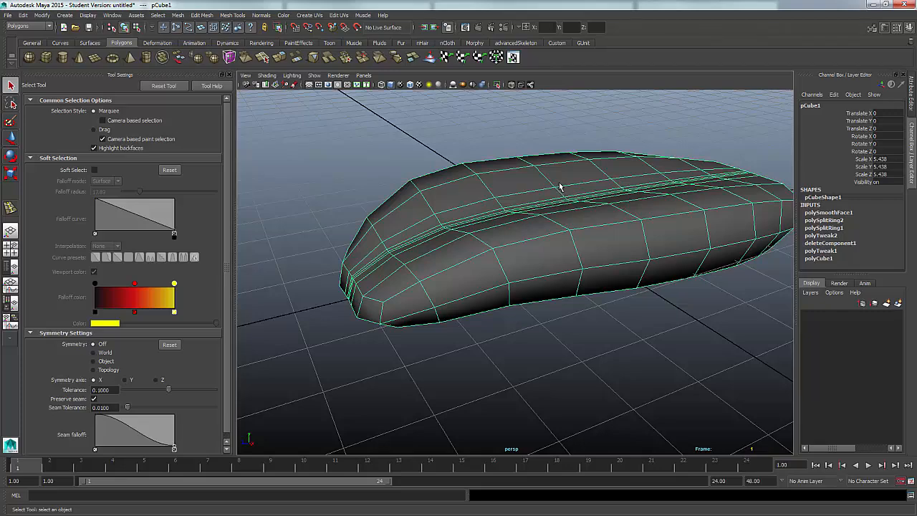
{"action": "key", "text": "3"}
{"action": "scroll", "coordinate": [561, 187], "scroll_direction": "down", "scroll_amount": 3}
{"action": "left_click_drag", "start_coordinate": [560, 186], "coordinate": [586, 260], "text": "alt"}
{"action": "left_click", "coordinate": [604, 299]}
{"action": "left_click", "coordinate": [595, 228]}
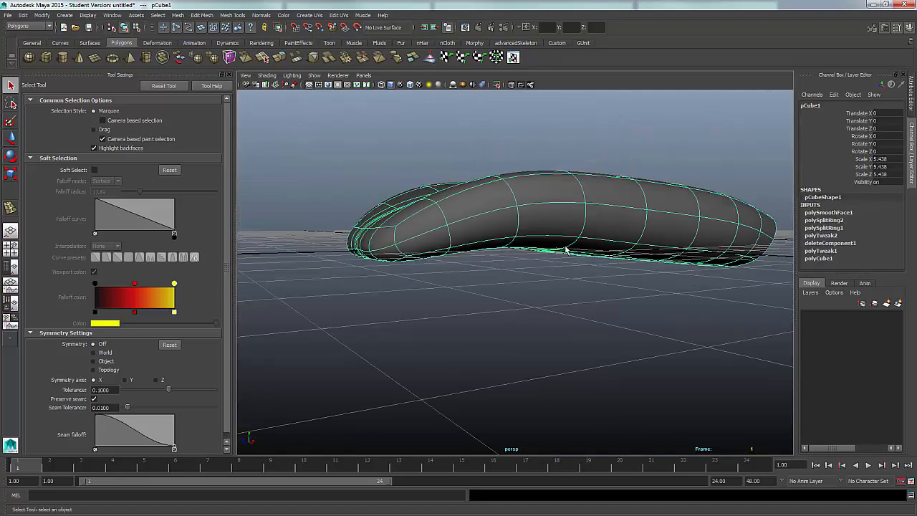
{"action": "left_click_drag", "start_coordinate": [595, 227], "coordinate": [562, 264], "text": "alt"}
- Move the mesh's pivot point lengthwise to its open end
{"action": "key", "text": "e"}
{"action": "key", "text": "w"}
{"action": "key", "text": "Insert"}
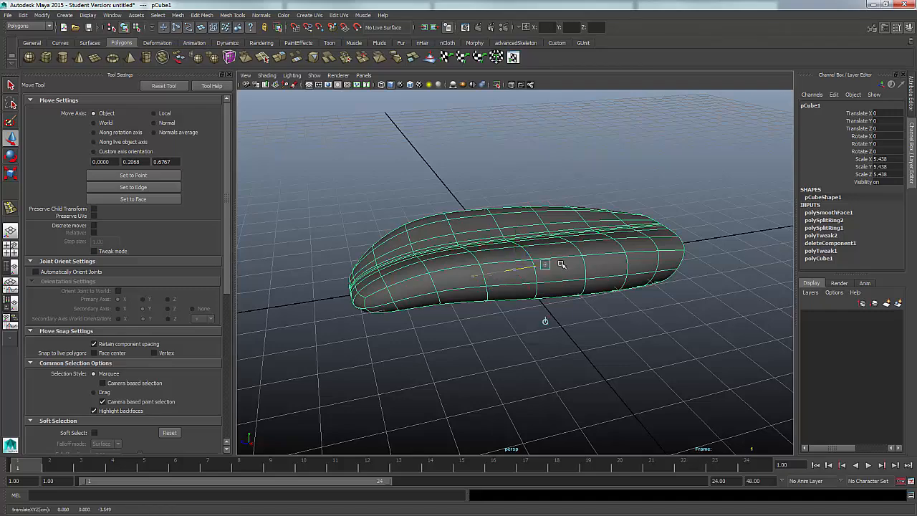
- Try rotating the mesh about the pivot at its open end, undo the rotation and deselect the mesh
{"action": "key", "text": "e"}
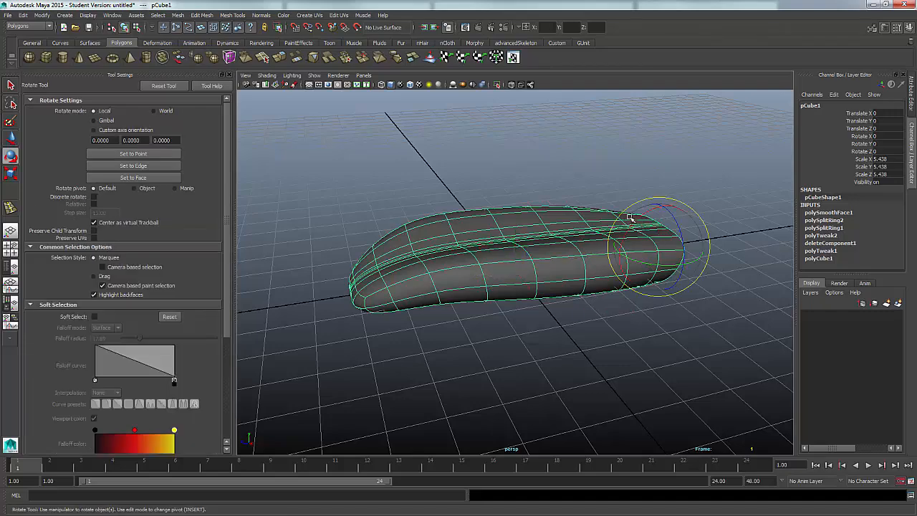
{"action": "mouse_move", "coordinate": [631, 218]}
{"action": "left_mouse_down"}
{"action": "mouse_move", "coordinate": [653, 205]}
{"action": "mouse_move", "coordinate": [636, 221]}
{"action": "left_mouse_up"}
{"action": "key", "text": "ctrl+z"}
{"action": "left_click_drag", "start_coordinate": [607, 256], "coordinate": [615, 218], "text": "alt"}
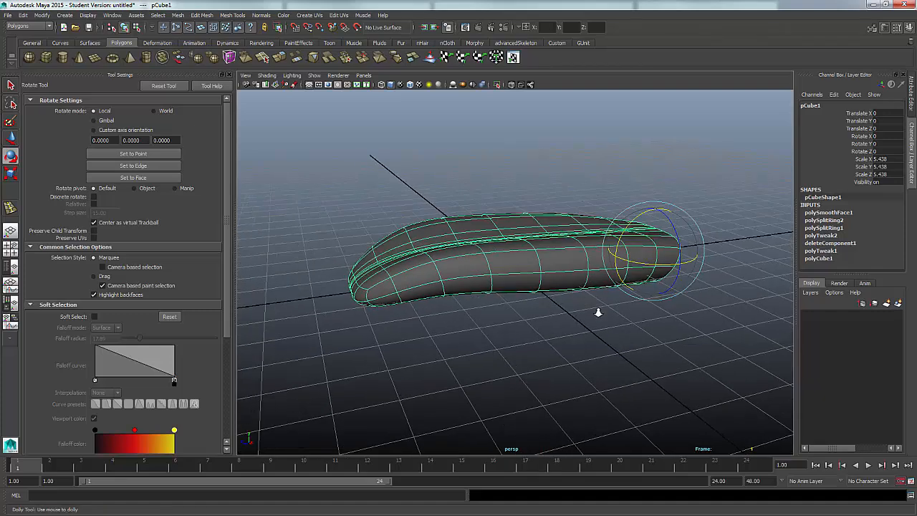
{"action": "left_click", "coordinate": [635, 287]}
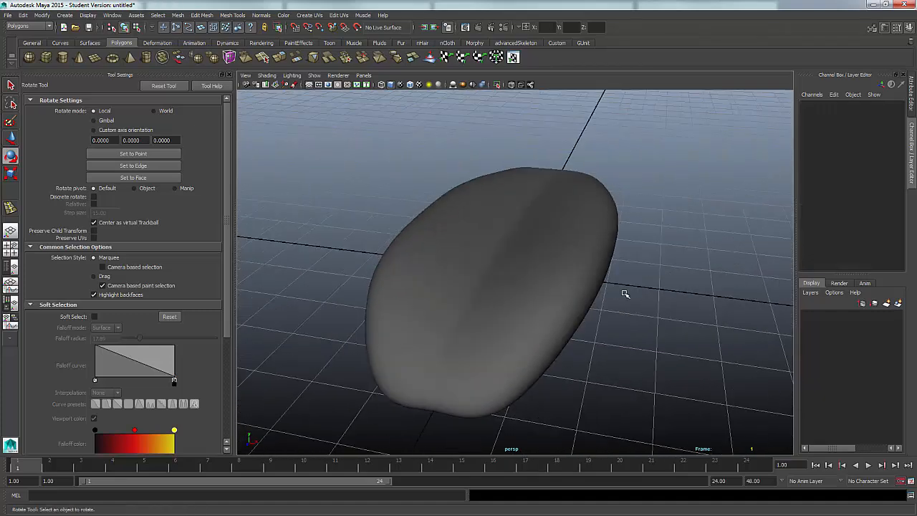